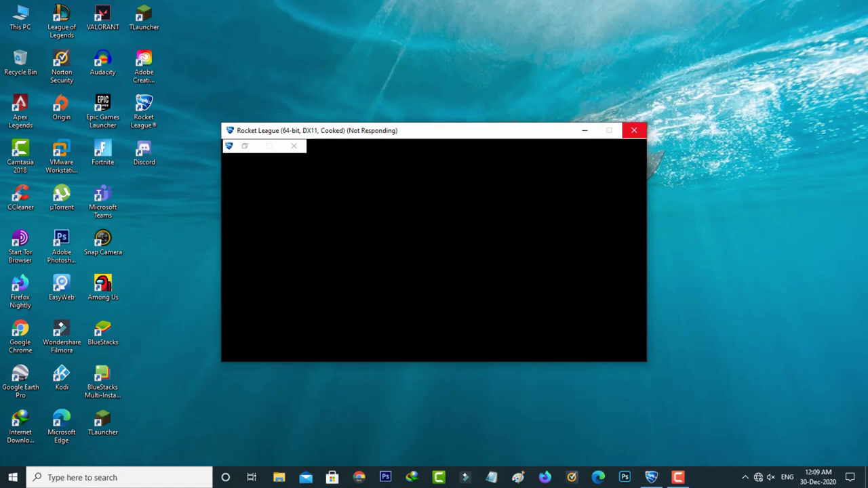
Close the frozen Rocket League window and end its lingering process in Task Manager
click(634, 130)
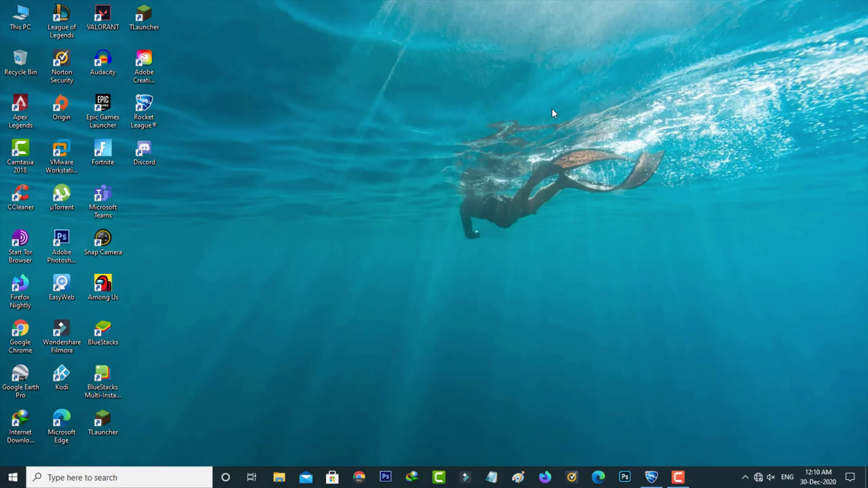
right_click(705, 480)
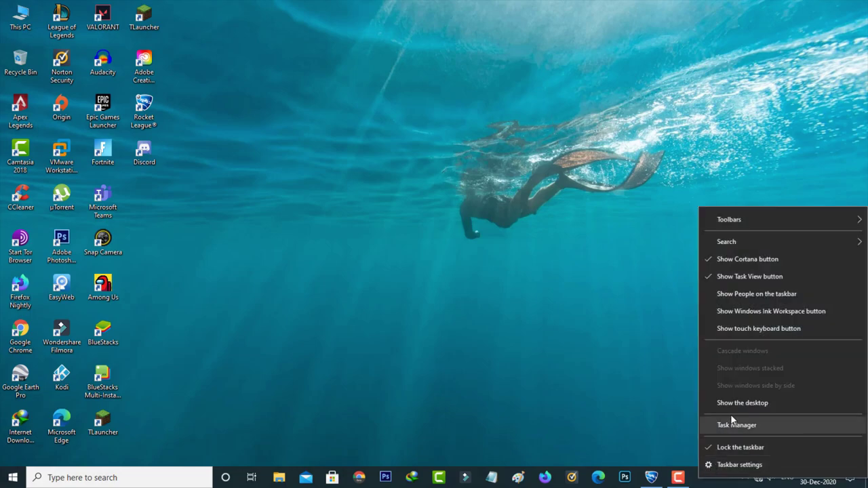
click(732, 425)
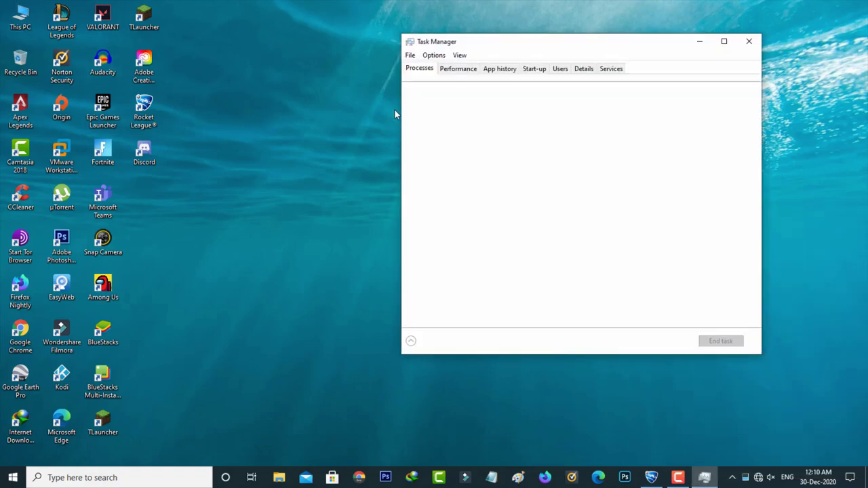
right_click(480, 136)
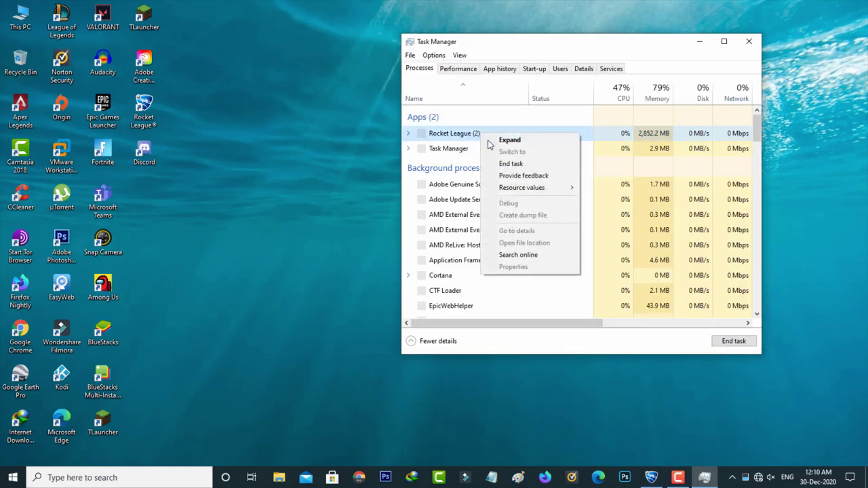
click(502, 163)
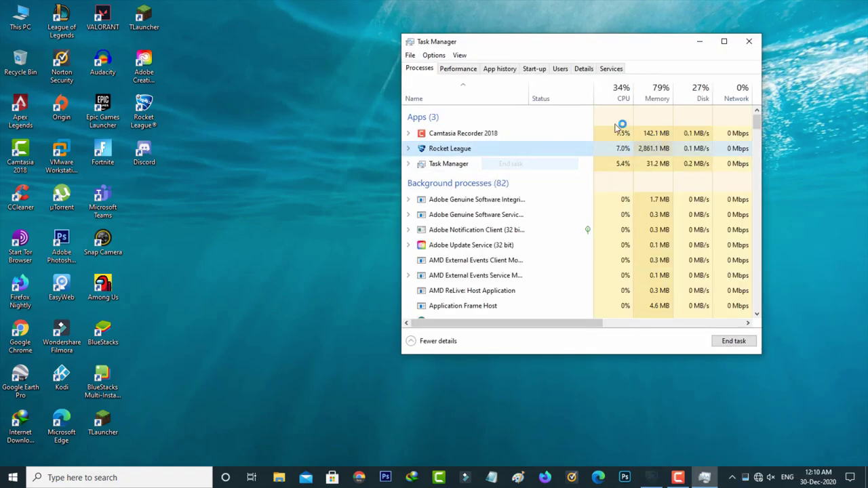
click(749, 41)
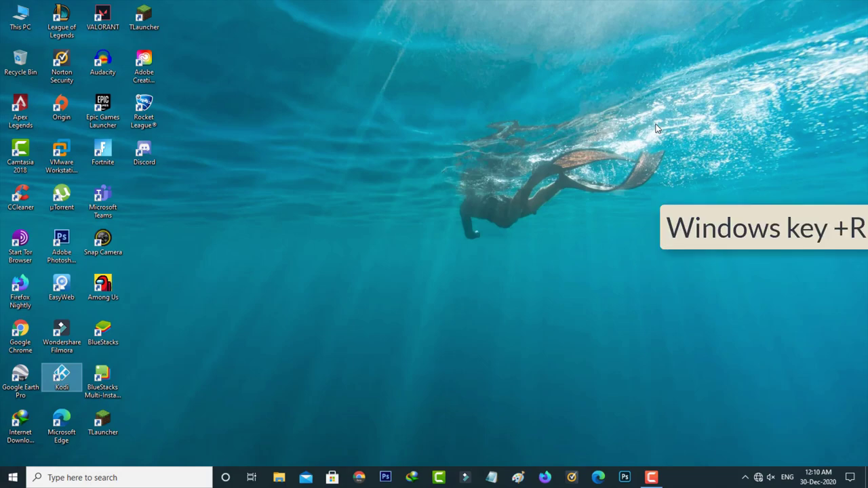
Run %localappdata% to open the AppData\Local folder in File Explorer
key(super+r)
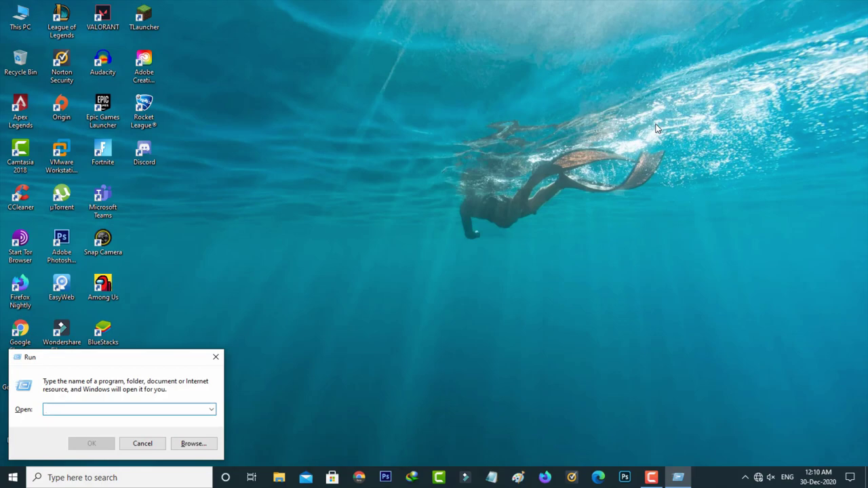
text(%localappdata%)
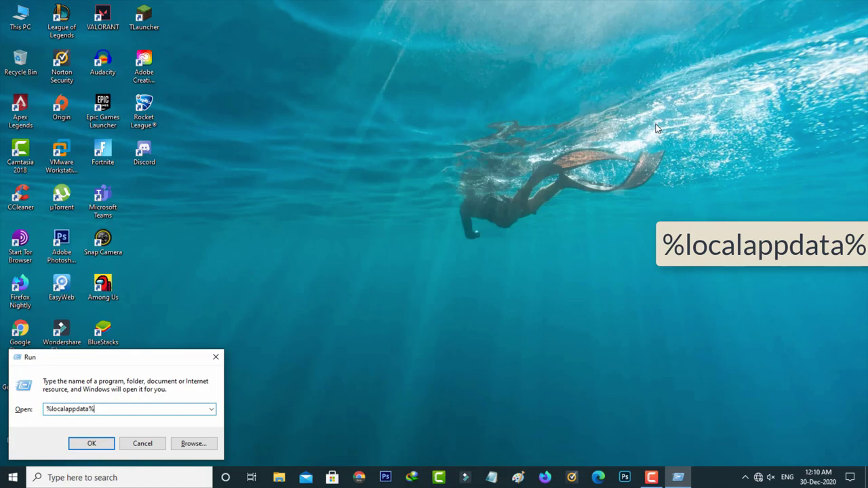
key(Return)
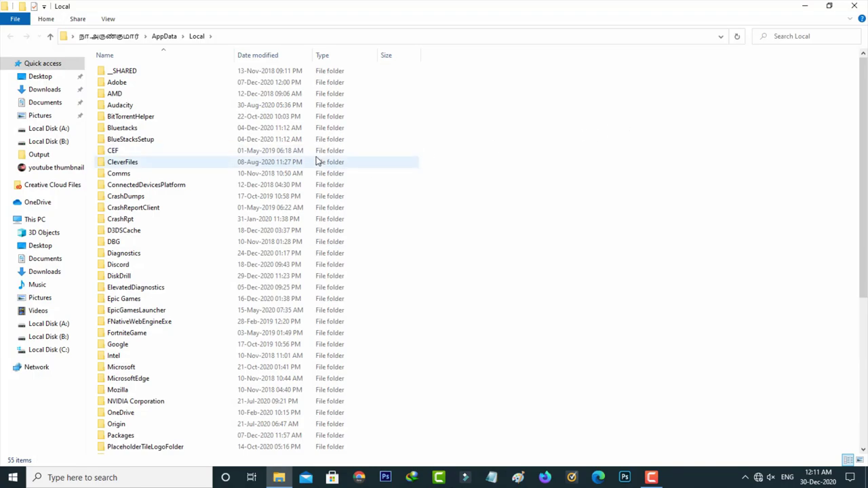
Permanently delete the webcache and webcache_4147 folders from EpicGamesLauncher\Saved, then close Explorer
double_click(181, 312)
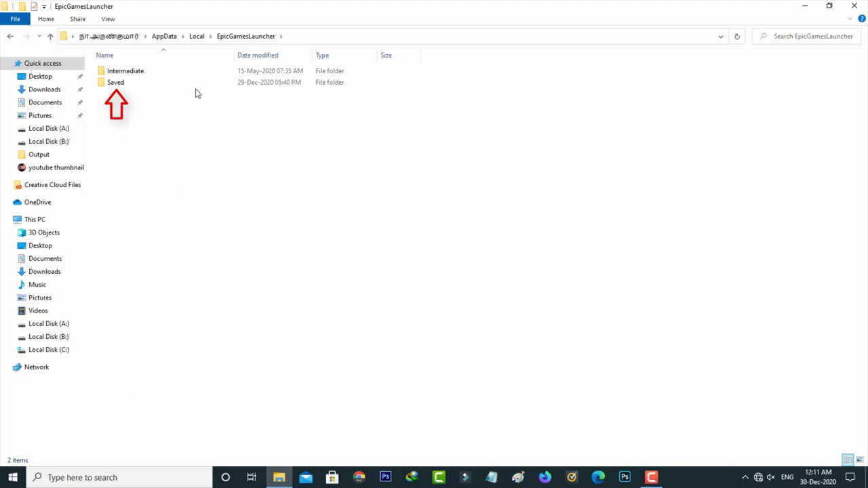
double_click(196, 87)
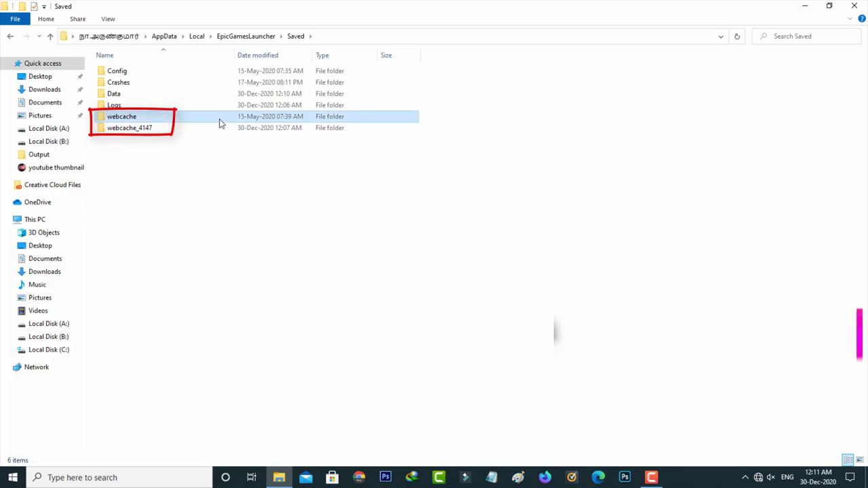
click(219, 121)
key(shift+Delete)
key(Return)
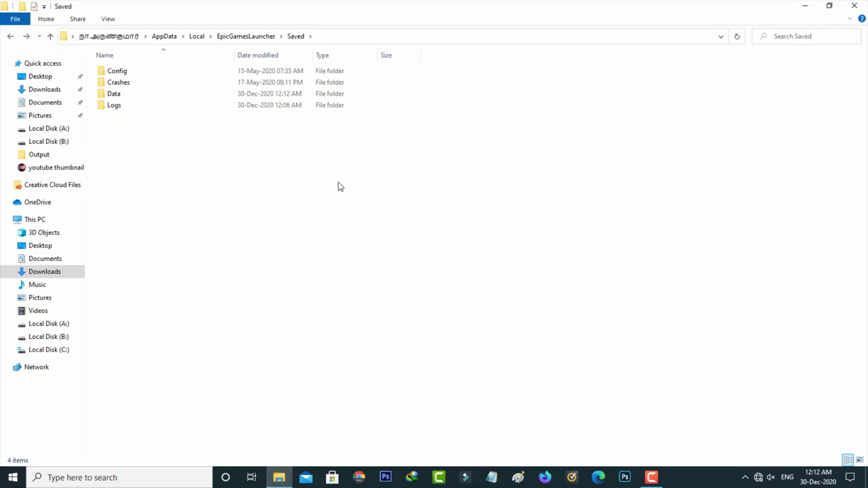
click(854, 6)
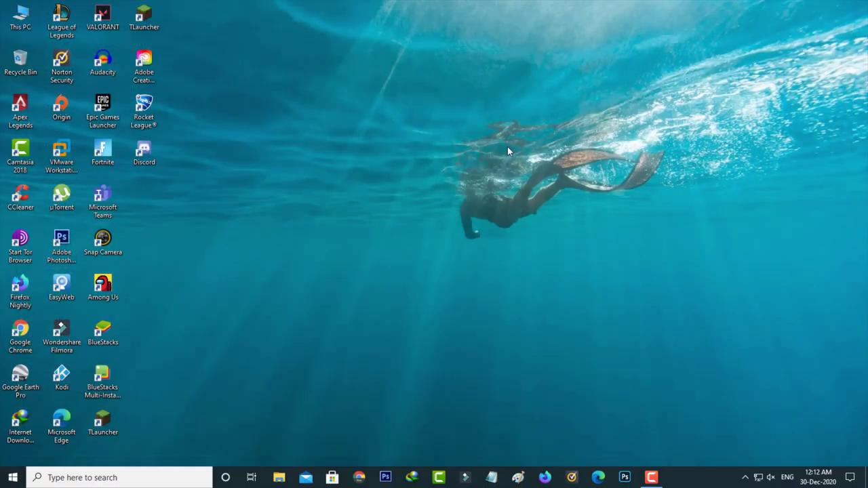
Start Epic Games Launcher and verify Rocket League's game files from its Library options
double_click(103, 108)
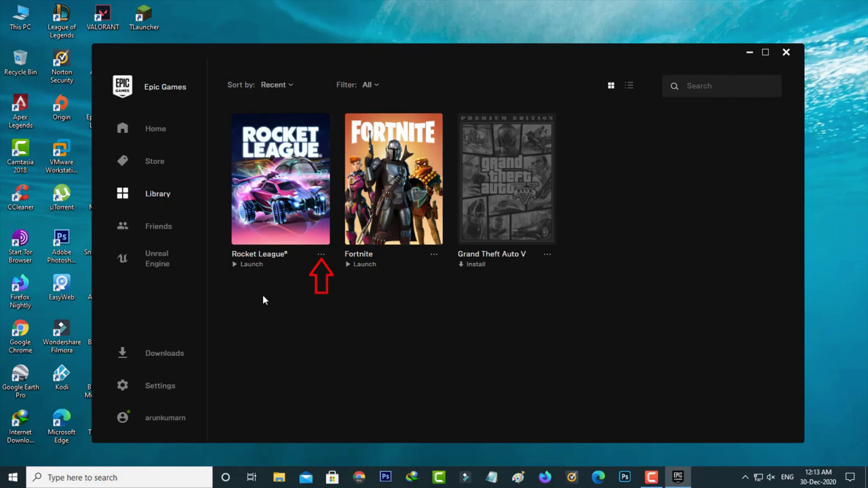
click(322, 258)
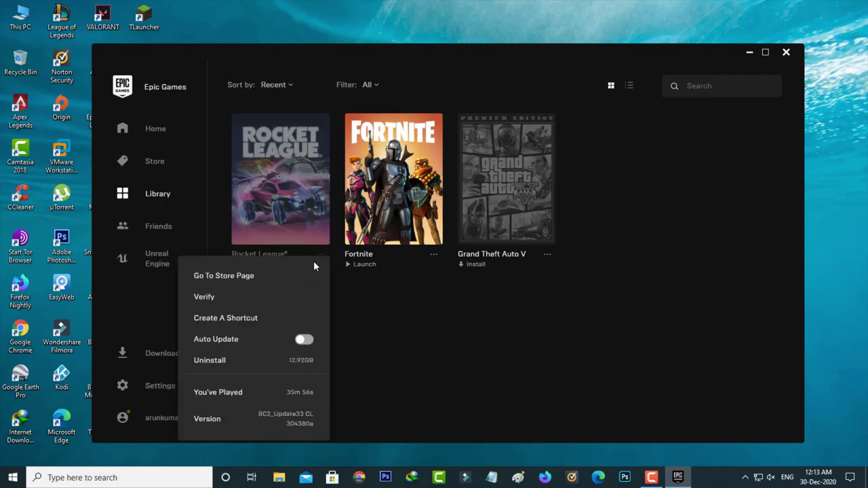
click(204, 299)
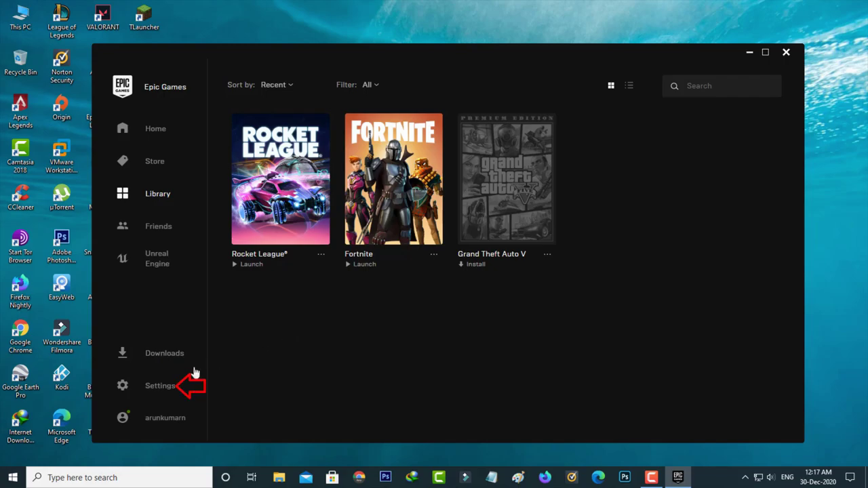
Run Troubleshoot from the launcher's Settings page to check Regional Endpoints connectivity
click(163, 385)
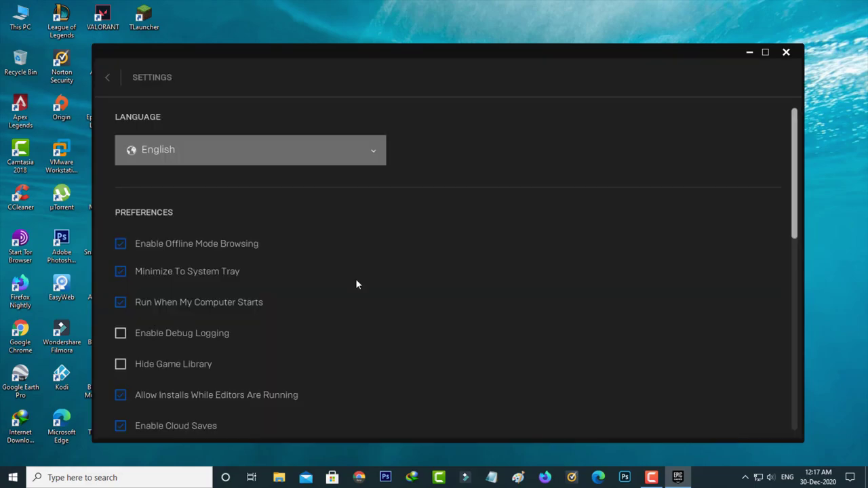
scroll(357, 285, down, 3)
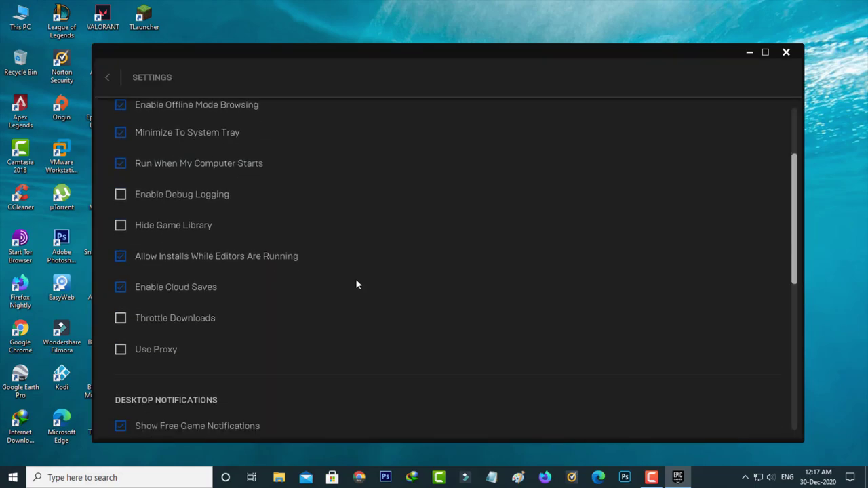
scroll(357, 283, down, 4)
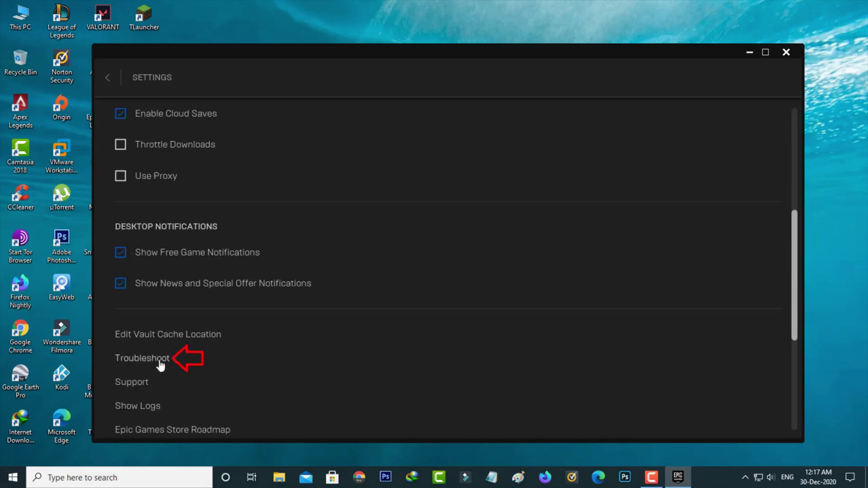
click(160, 365)
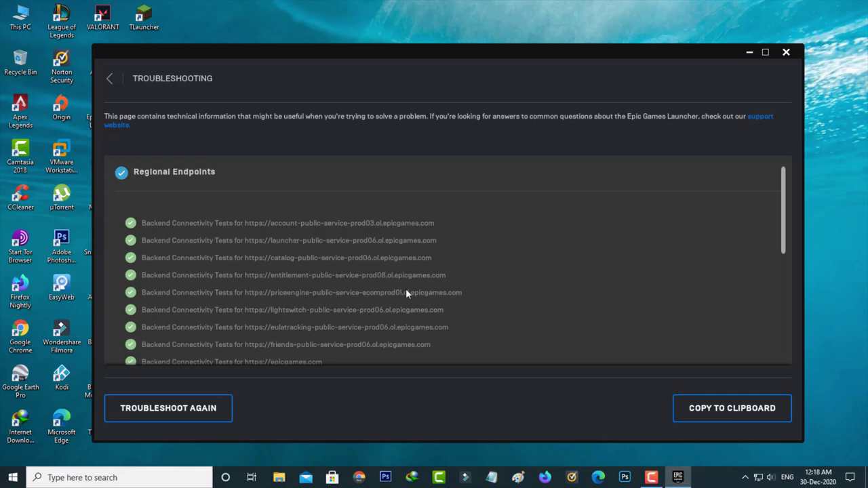
Close Epic Games Launcher and choose Restart in the Shut Down Windows dialog
click(787, 53)
key(alt+F4)
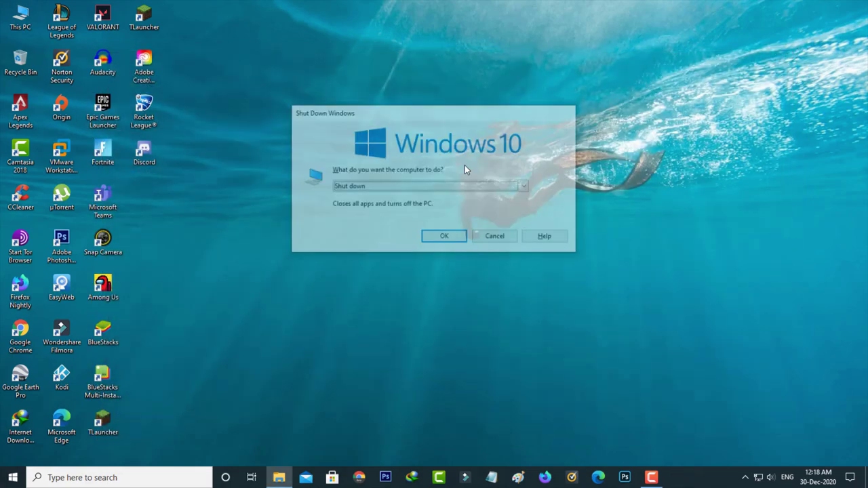
key(Down)
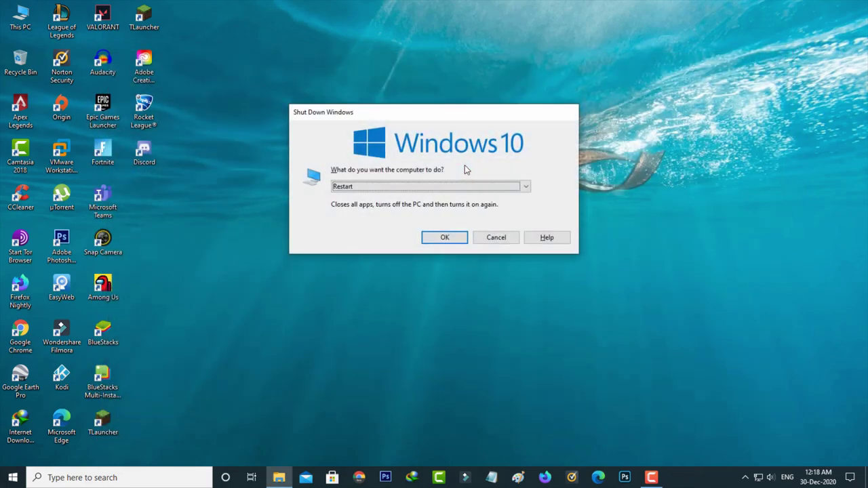
click(505, 237)
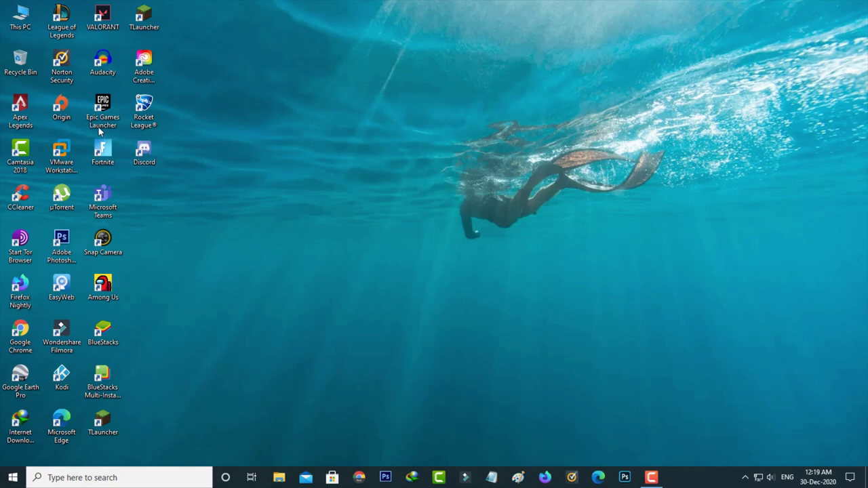
Reopen Epic Games Launcher and launch Rocket League from its Library tile
double_click(102, 107)
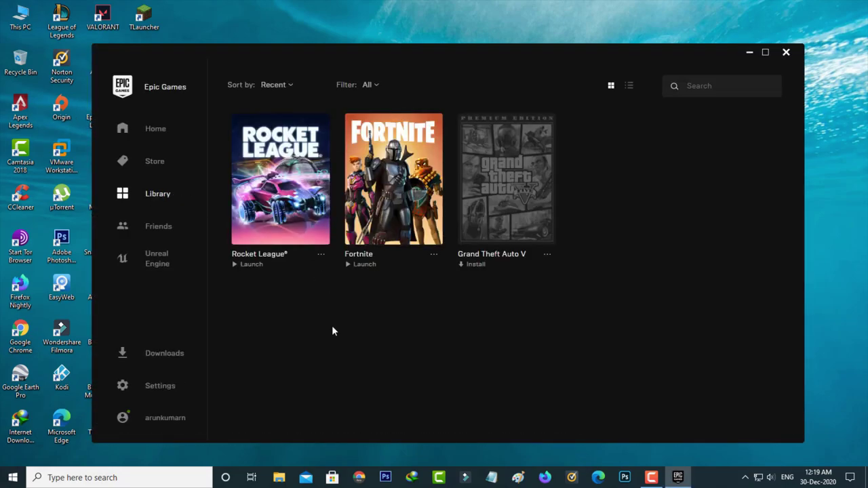
click(306, 233)
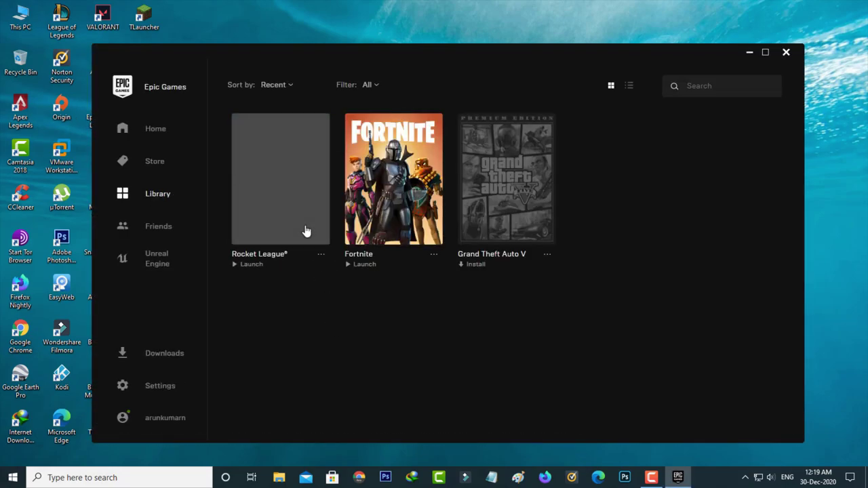